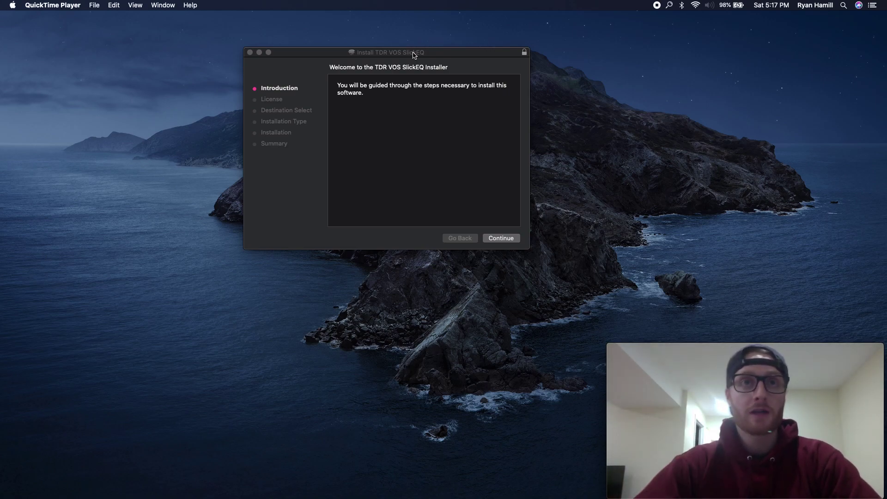
Step: Agree to the SlickEQ license and reach the 28.1 MB Standard Install on Macintosh SSD
{"action": "left_click", "coordinate": [508, 238]}
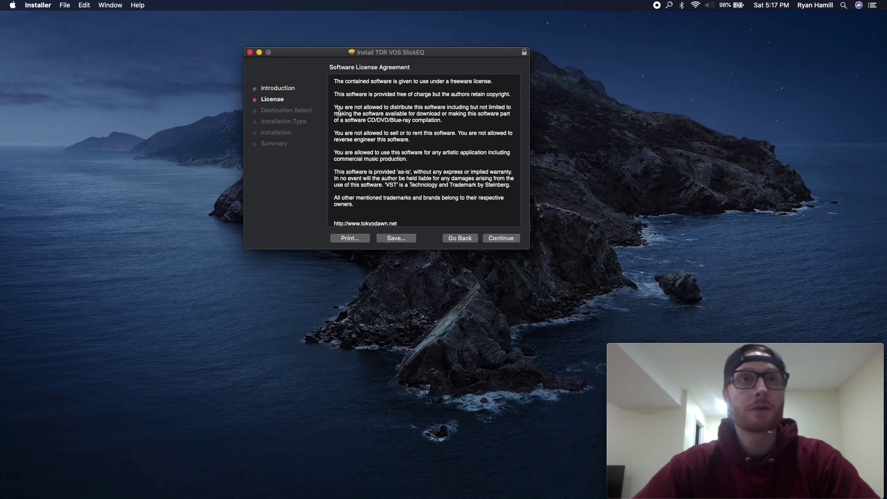
{"action": "left_click", "coordinate": [502, 242]}
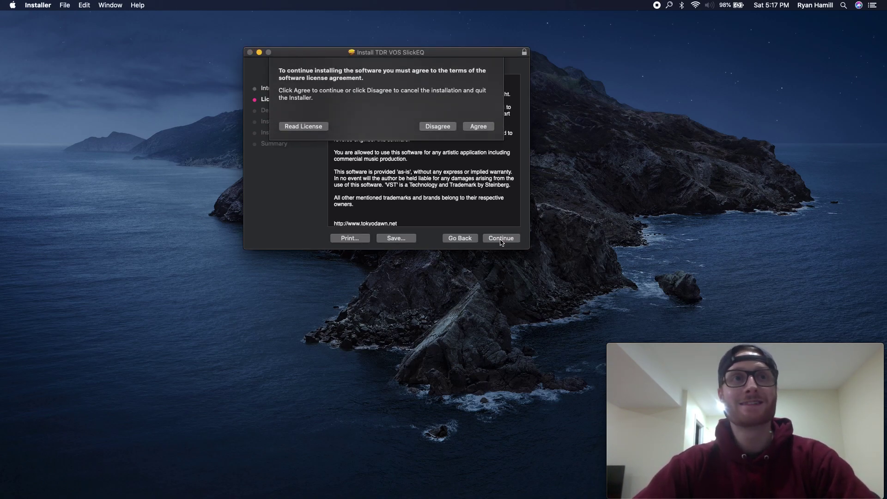
{"action": "left_click", "coordinate": [483, 125]}
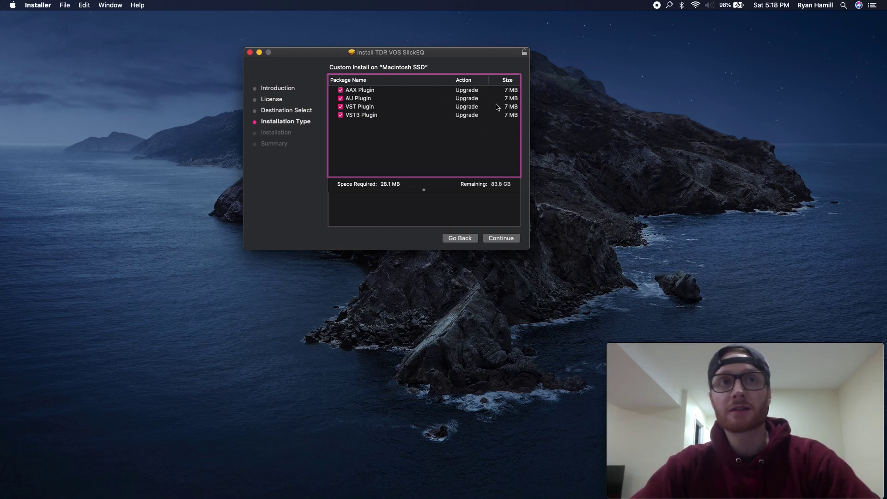
{"action": "left_click", "coordinate": [508, 238]}
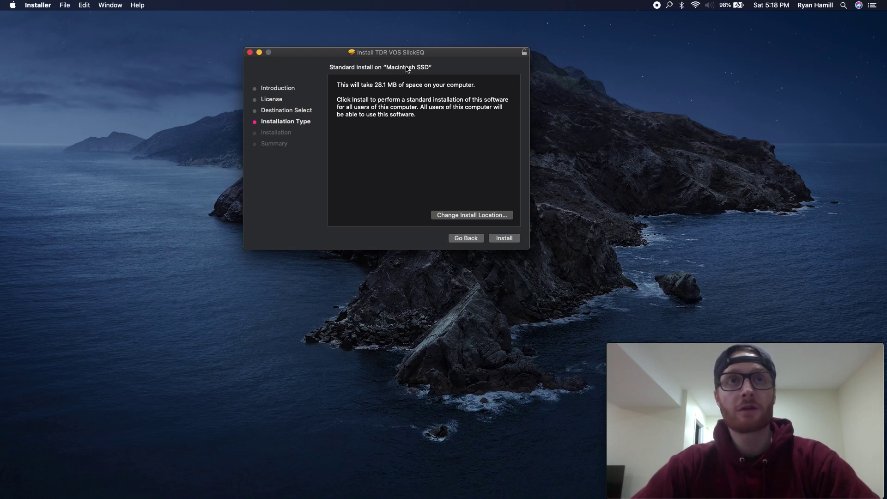
Step: Install SlickEQ with the admin password, then close the Installer and move its package to Trash
{"action": "left_click", "coordinate": [506, 238]}
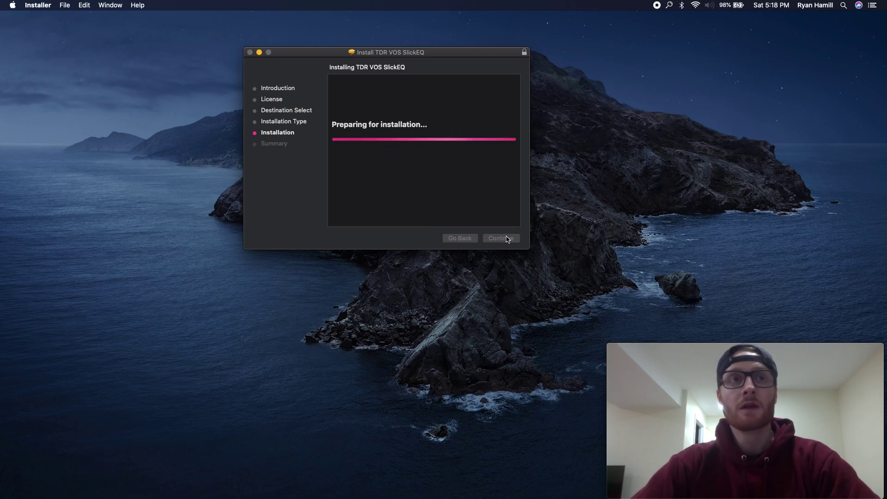
{"action": "type", "text": "••••••••"}
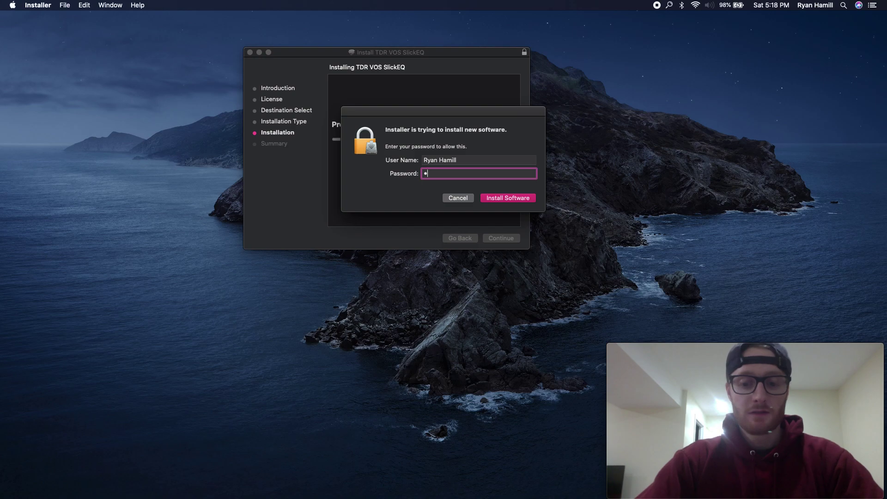
{"action": "key", "text": "Return"}
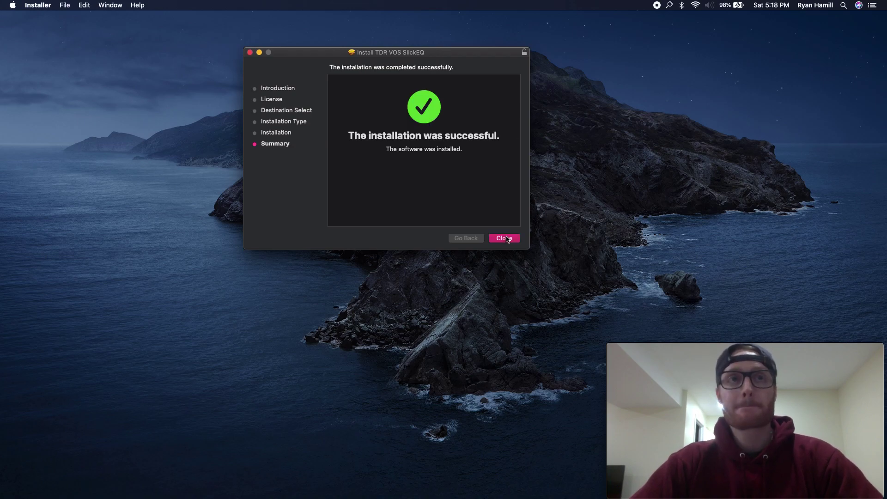
{"action": "left_click", "coordinate": [504, 239]}
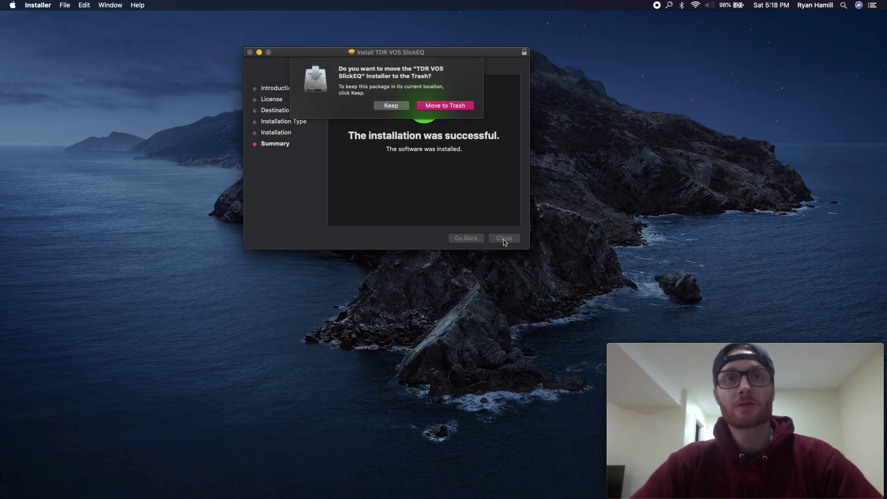
{"action": "left_click", "coordinate": [446, 109]}
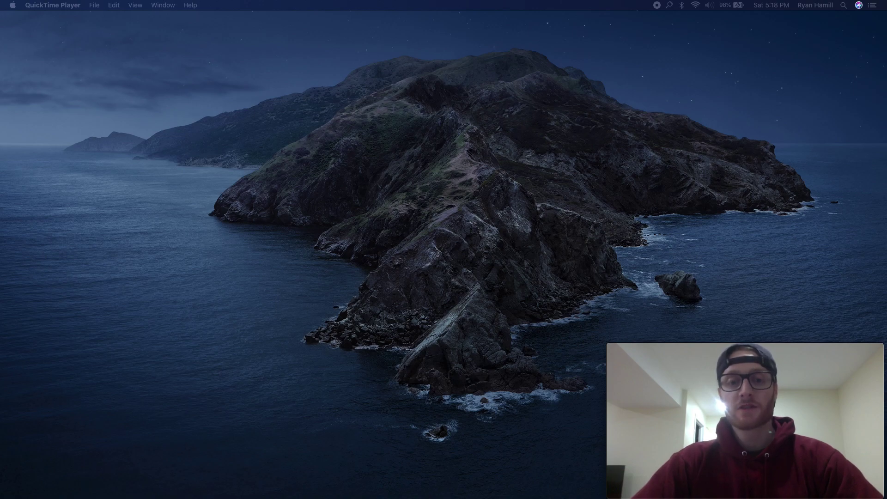
Step: Centre the Macintosh SSD window and navigate into Library > Audio > Plug-Ins
{"action": "left_click_drag", "start_coordinate": [451, 406], "coordinate": [447, 113]}
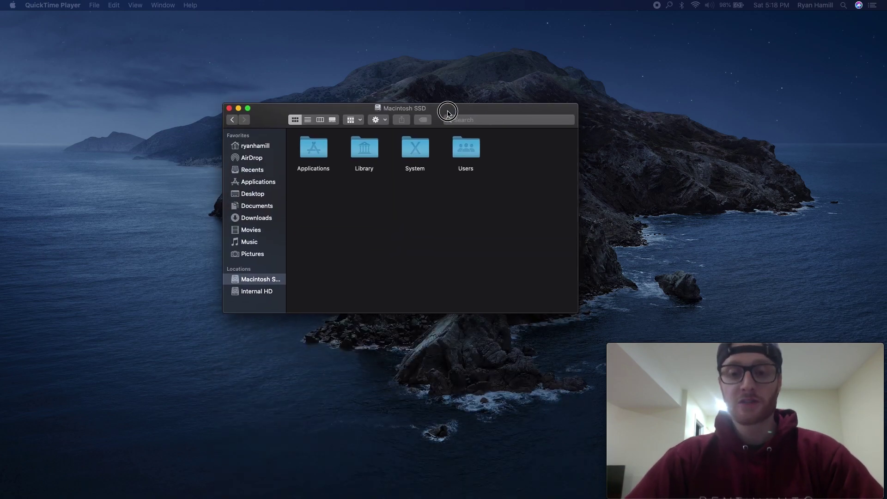
{"action": "left_click", "coordinate": [448, 113]}
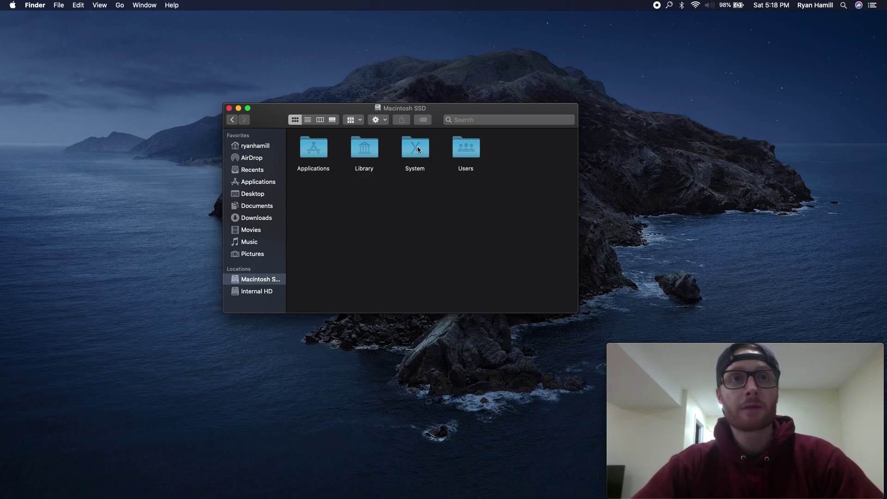
{"action": "double_click", "coordinate": [365, 147]}
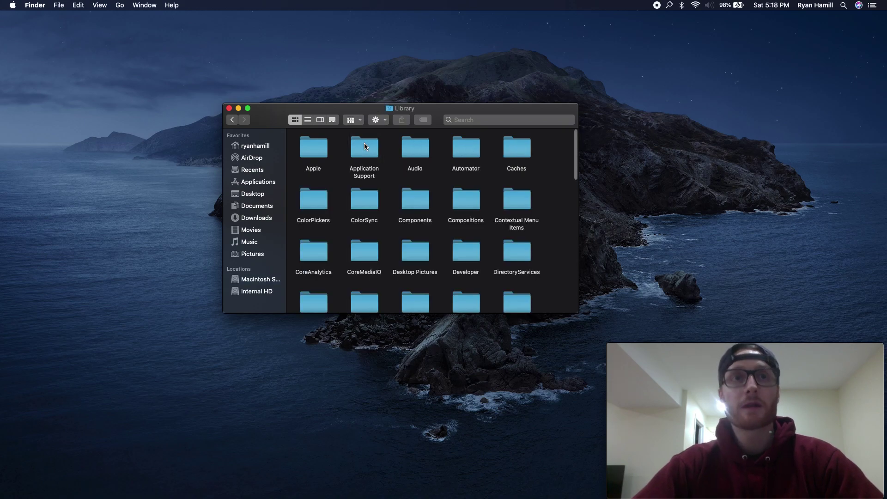
{"action": "double_click", "coordinate": [413, 152]}
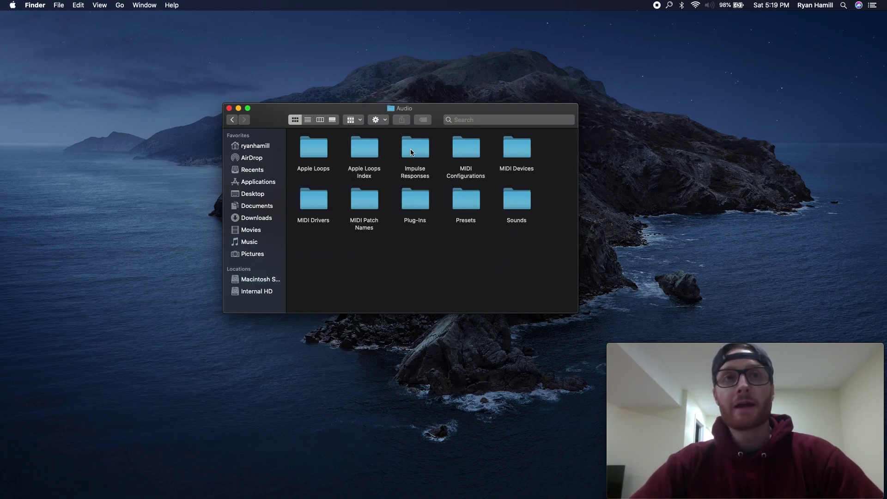
{"action": "double_click", "coordinate": [416, 200]}
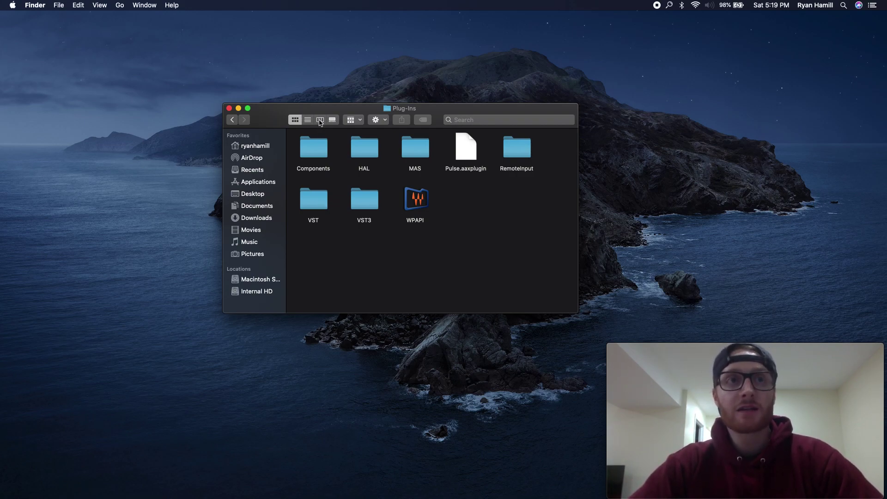
{"action": "double_click", "coordinate": [311, 201]}
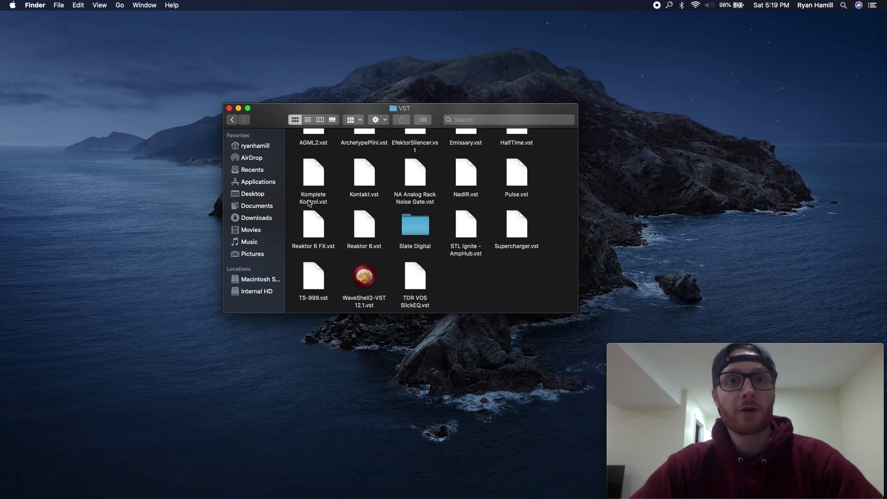
{"action": "left_click", "coordinate": [405, 266]}
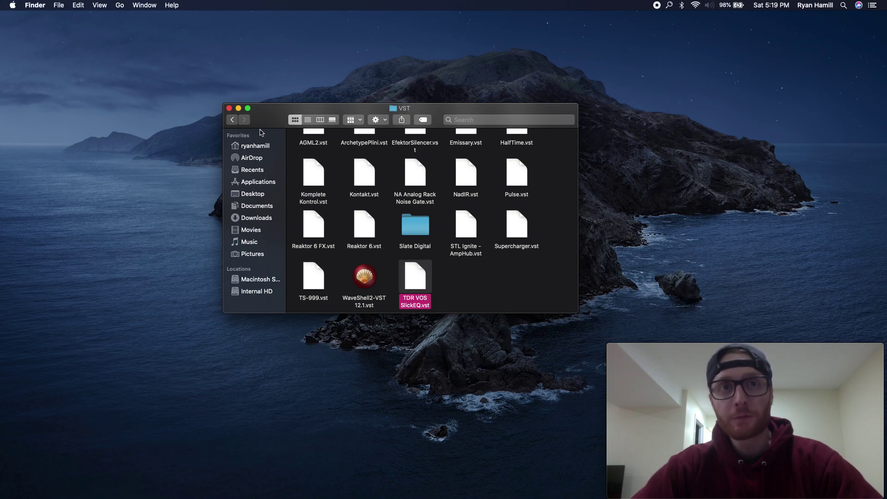
{"action": "left_click", "coordinate": [232, 119]}
{"action": "double_click", "coordinate": [317, 153]}
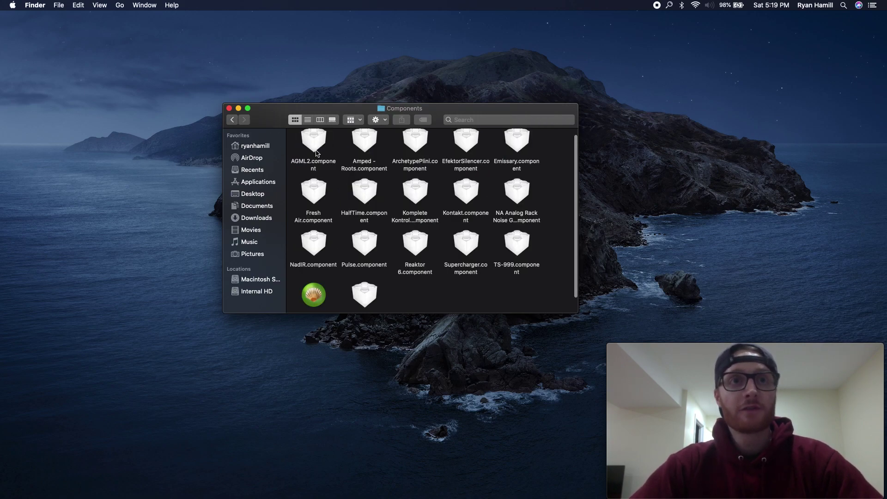
{"action": "scroll", "coordinate": [393, 229], "scroll_direction": "down", "scroll_amount": 2}
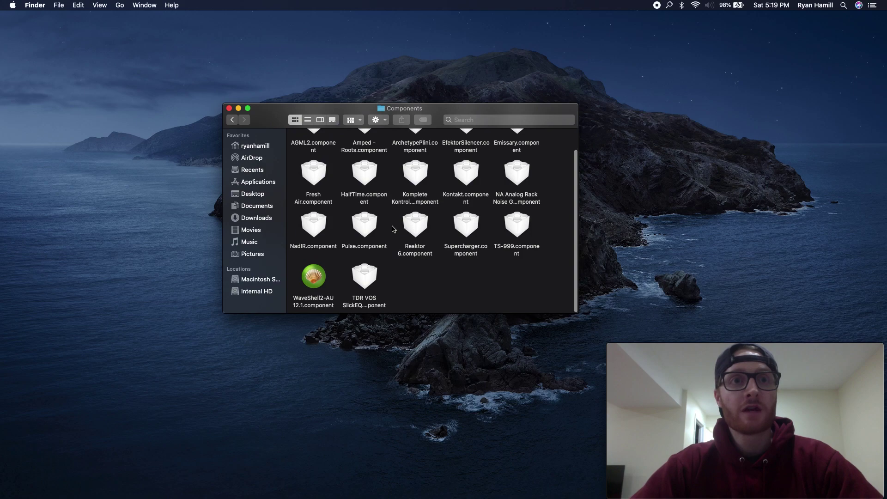
{"action": "left_click", "coordinate": [370, 278]}
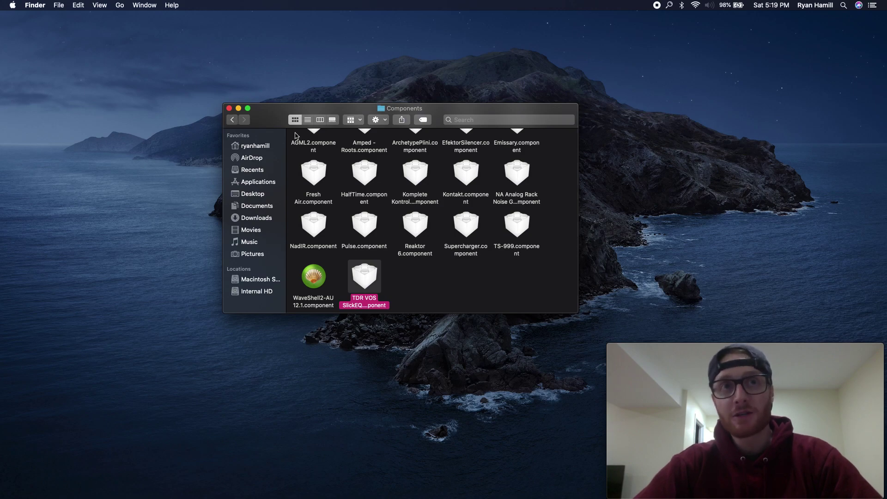
{"action": "left_click", "coordinate": [232, 120]}
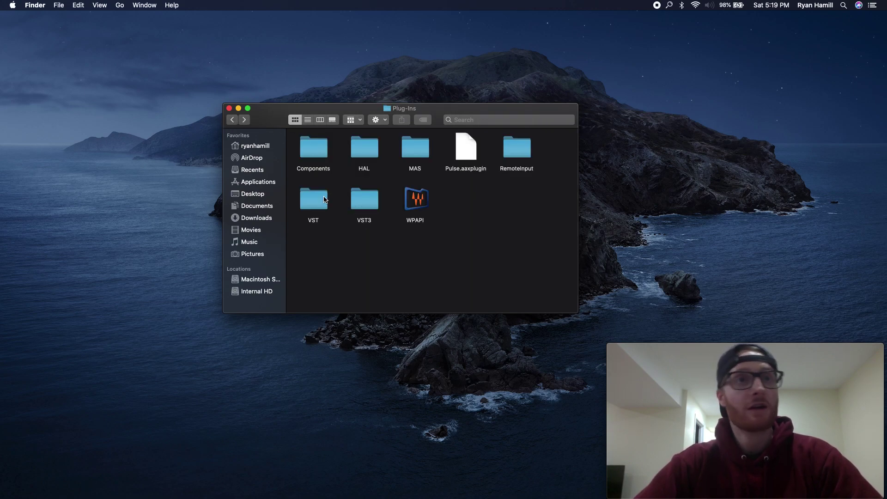
{"action": "double_click", "coordinate": [325, 200]}
{"action": "scroll", "coordinate": [359, 204], "scroll_direction": "down", "scroll_amount": 1}
{"action": "scroll", "coordinate": [360, 203], "scroll_direction": "up", "scroll_amount": 1}
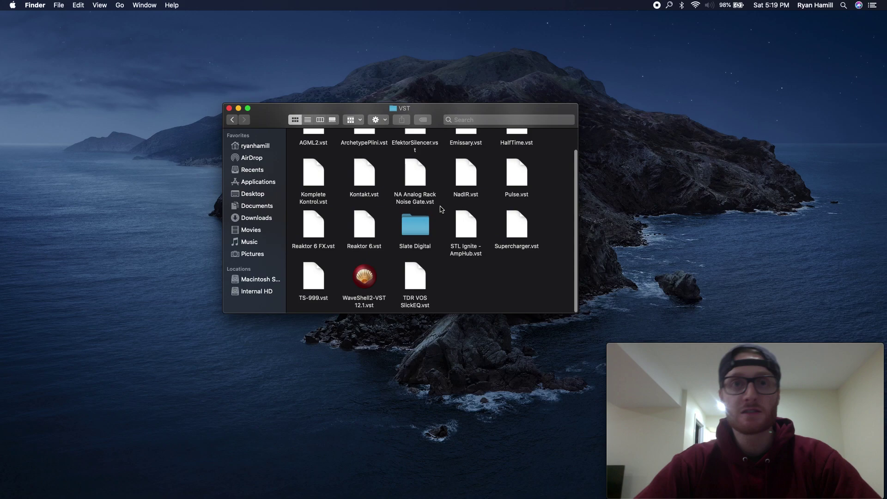
{"action": "left_click", "coordinate": [233, 120]}
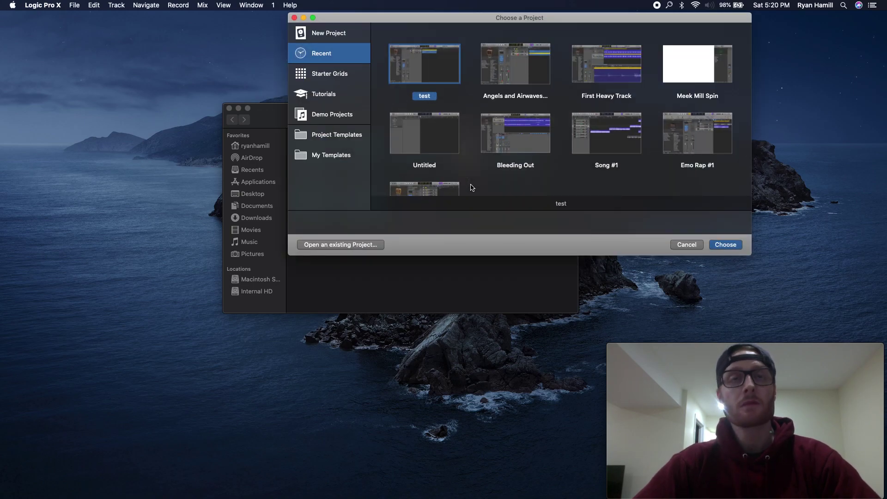
Step: Open the recent project 'test' from the Choose a Project list
{"action": "left_click", "coordinate": [724, 246]}
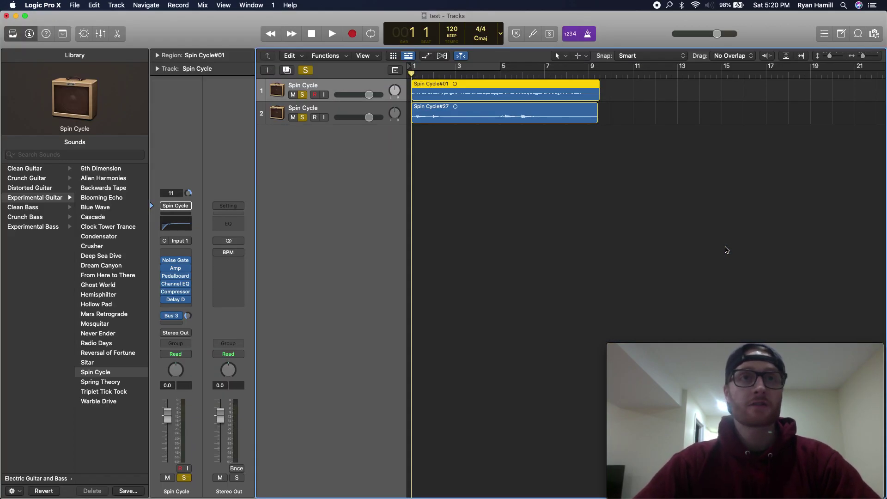
Step: Add a new Audio 3 track and browse its insert to Audio Units > Tokyo Dawn Labs > TDR VOS SlickEQ
{"action": "left_click", "coordinate": [267, 69]}
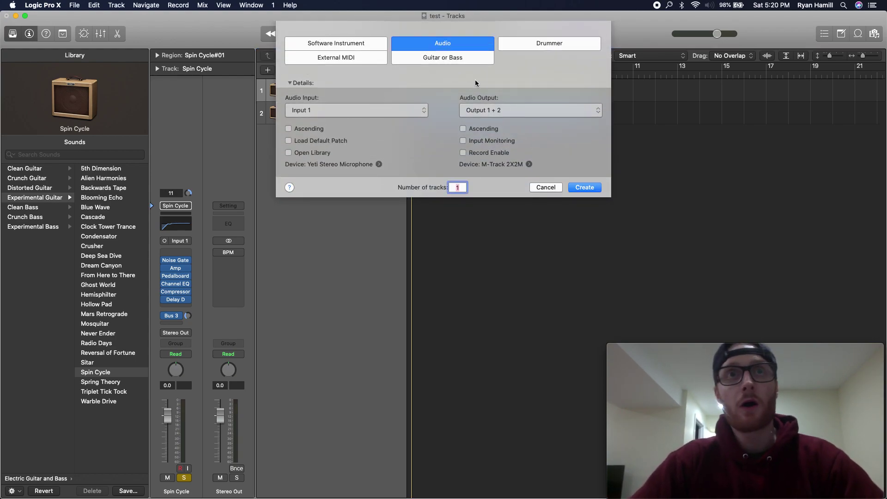
{"action": "left_click", "coordinate": [588, 190]}
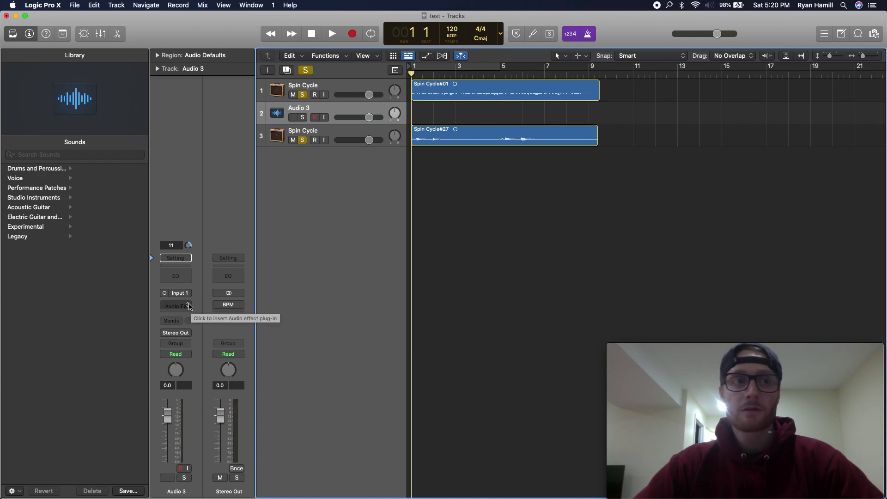
{"action": "left_click", "coordinate": [190, 305]}
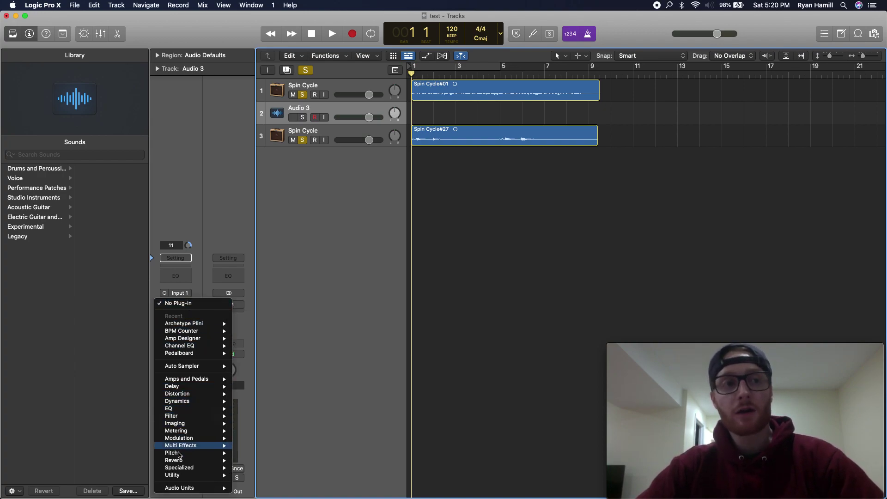
{"action": "mouse_move", "coordinate": [191, 382]}
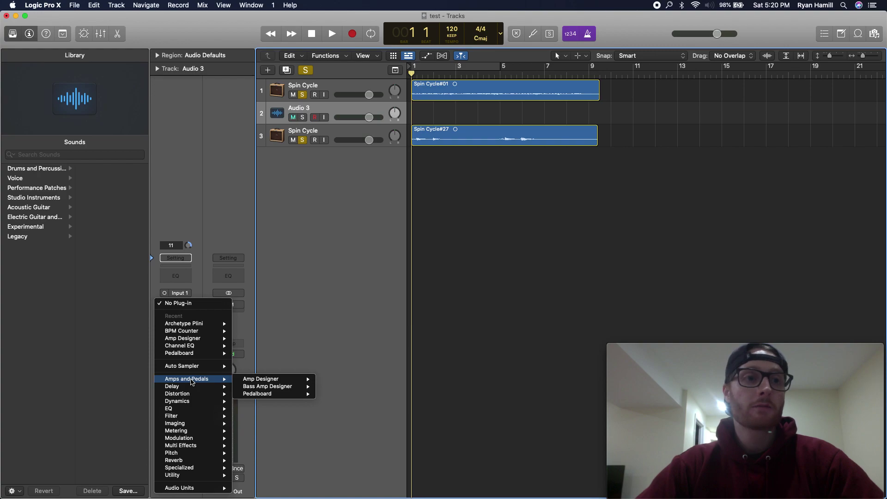
{"action": "mouse_move", "coordinate": [196, 488]}
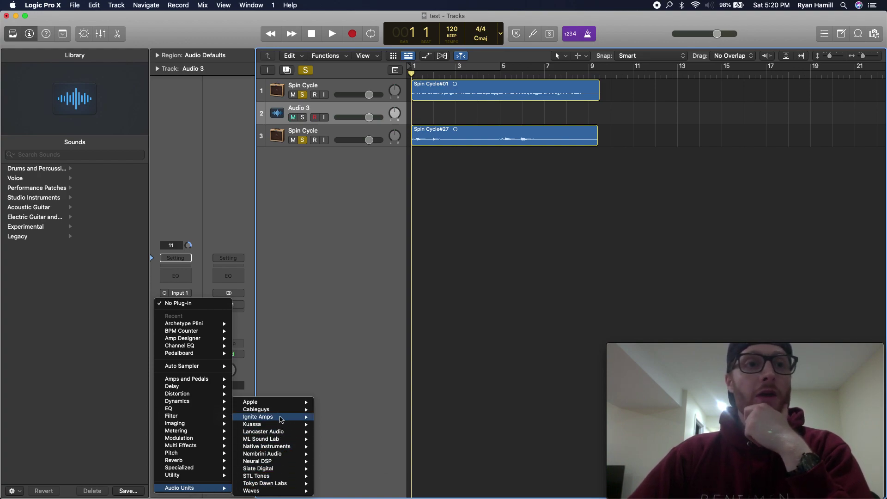
{"action": "mouse_move", "coordinate": [262, 461]}
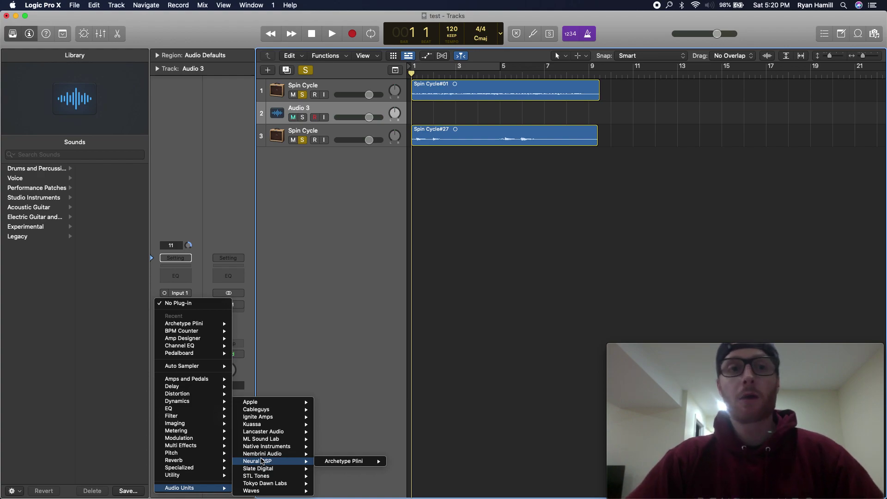
{"action": "mouse_move", "coordinate": [271, 425]}
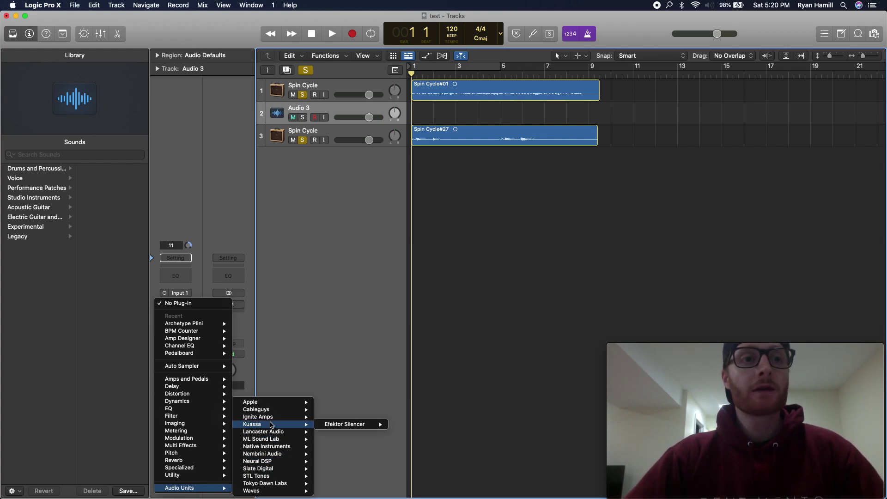
{"action": "mouse_move", "coordinate": [268, 486]}
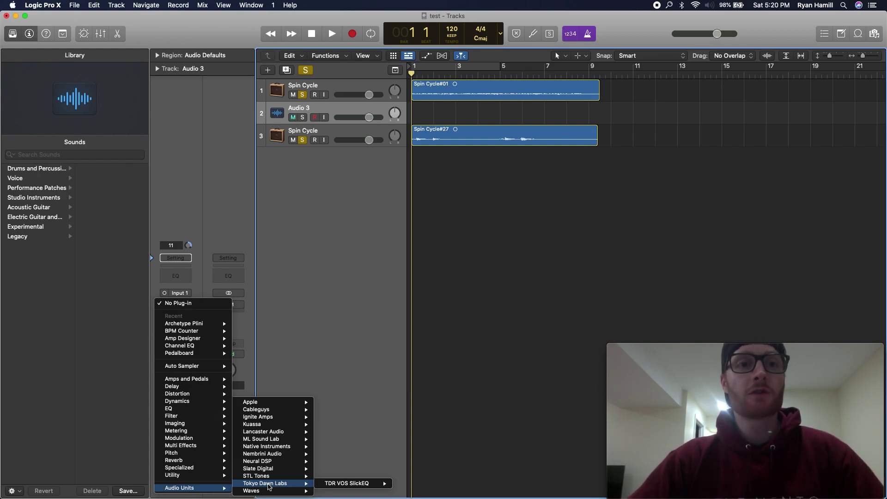
{"action": "mouse_move", "coordinate": [354, 486]}
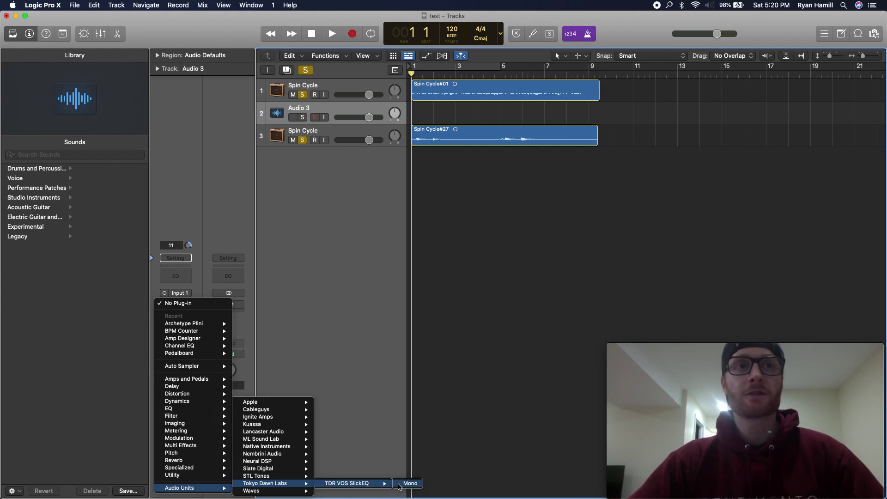
Step: Insert TDR VOS SlickEQ (Mono) on Audio 3 and move its editor up and right
{"action": "left_click", "coordinate": [399, 486]}
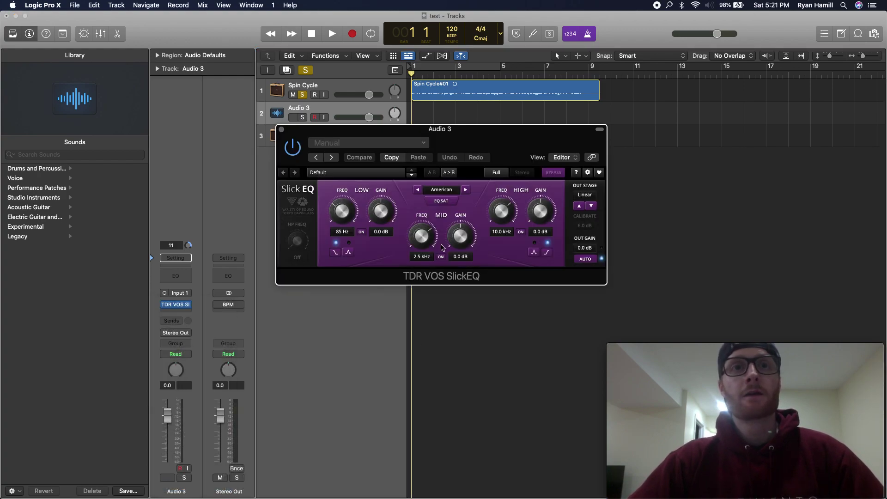
{"action": "left_click_drag", "start_coordinate": [484, 136], "coordinate": [601, 116]}
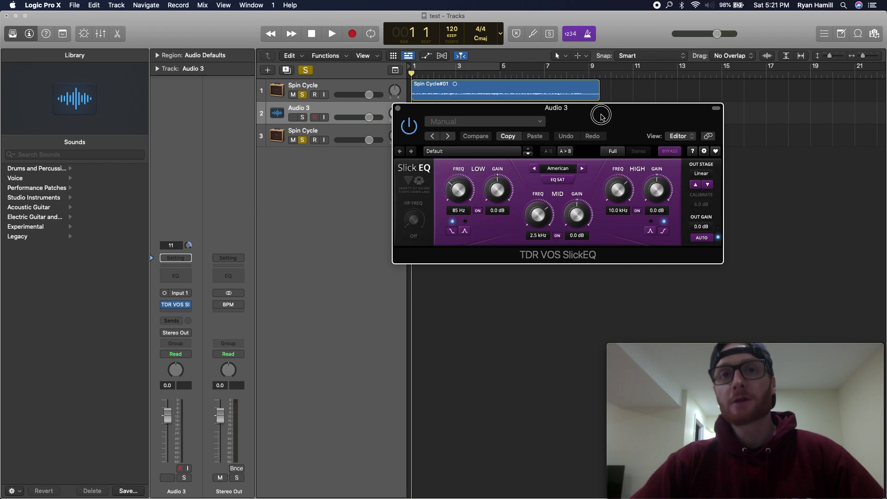
{"action": "mouse_move", "coordinate": [178, 308]}
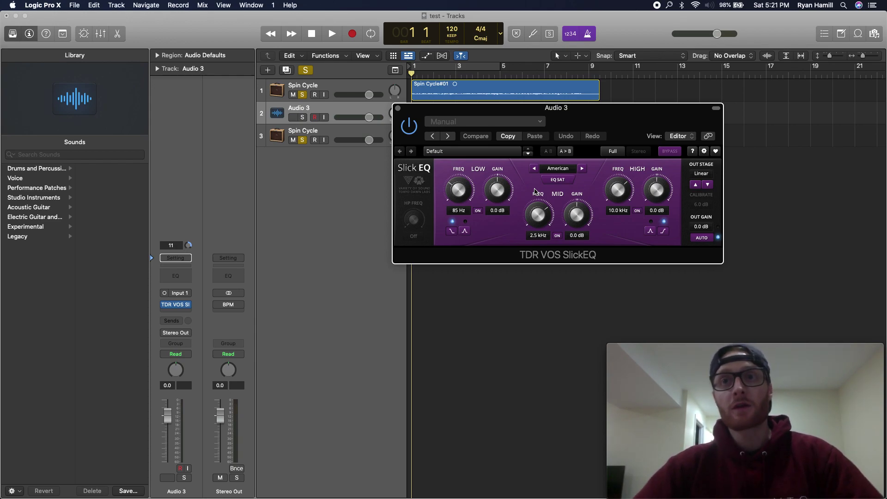
Step: Keep SlickEQ loaded on Audio 3, recentre its editor, and show the Logic Pro X Preferences list
{"action": "left_click", "coordinate": [190, 307]}
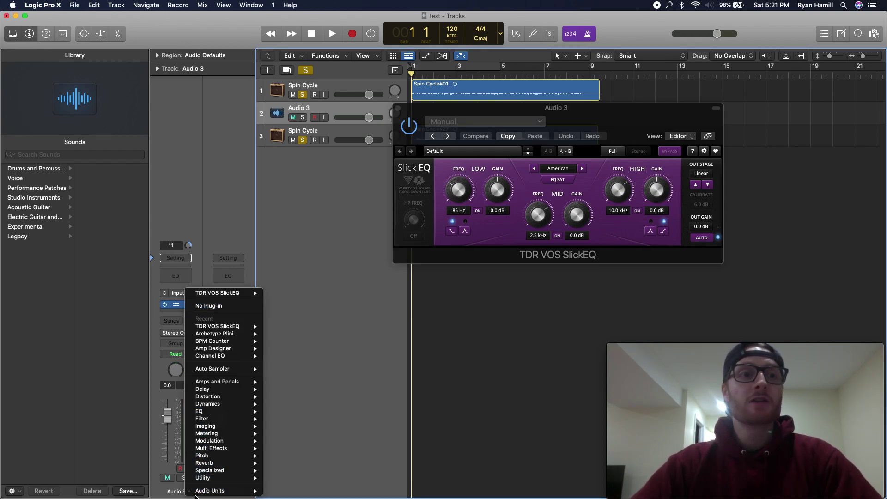
{"action": "mouse_move", "coordinate": [211, 492]}
{"action": "mouse_move", "coordinate": [300, 483]}
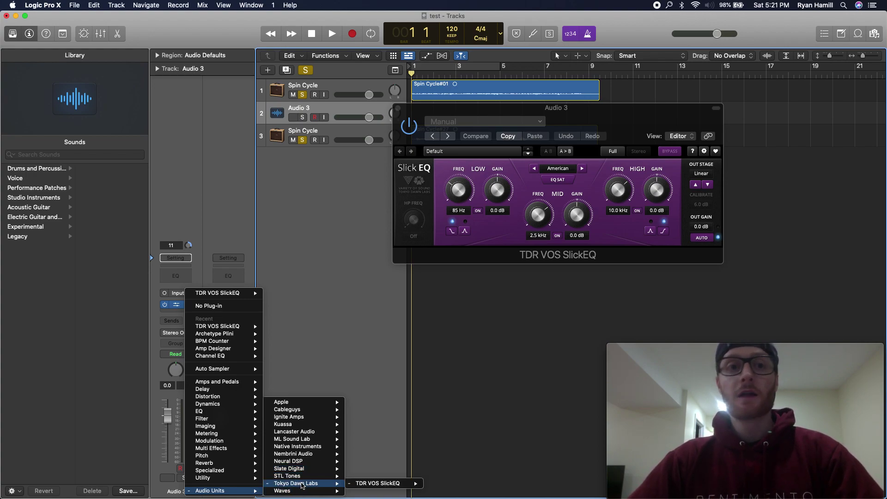
{"action": "left_click", "coordinate": [338, 202]}
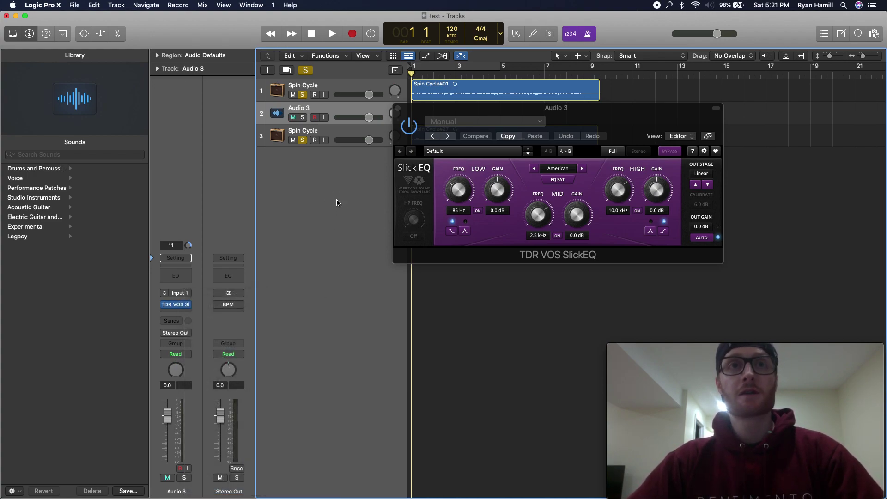
{"action": "left_click_drag", "start_coordinate": [600, 123], "coordinate": [537, 184]}
{"action": "left_click", "coordinate": [46, 4]}
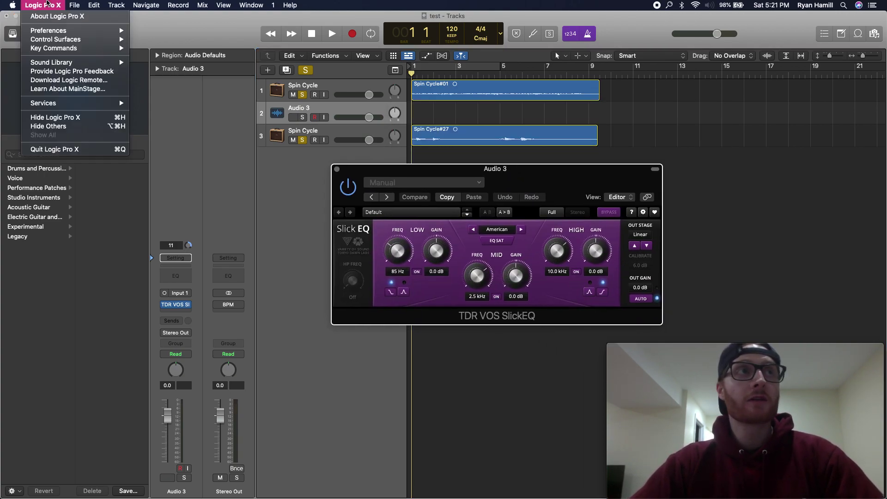
{"action": "mouse_move", "coordinate": [58, 31]}
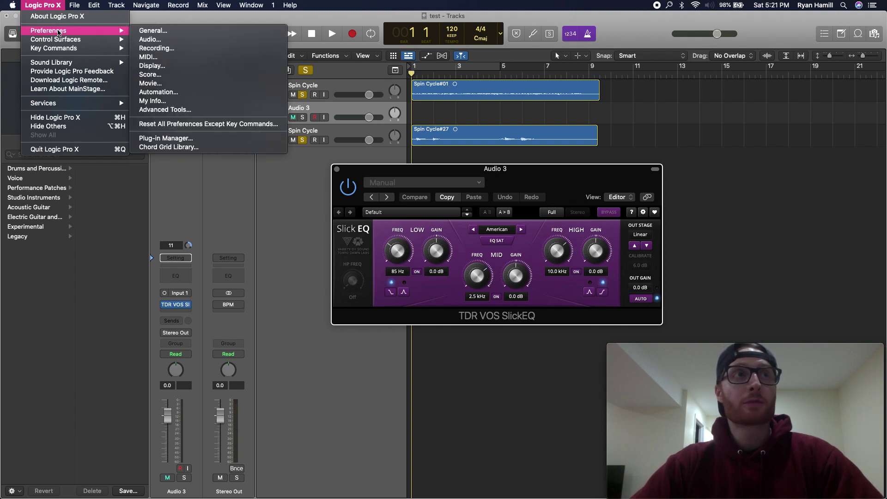
Step: Open the Plug-in Manager and filter it to the Tokyo Dawn Labs manufacturer
{"action": "left_click", "coordinate": [180, 143]}
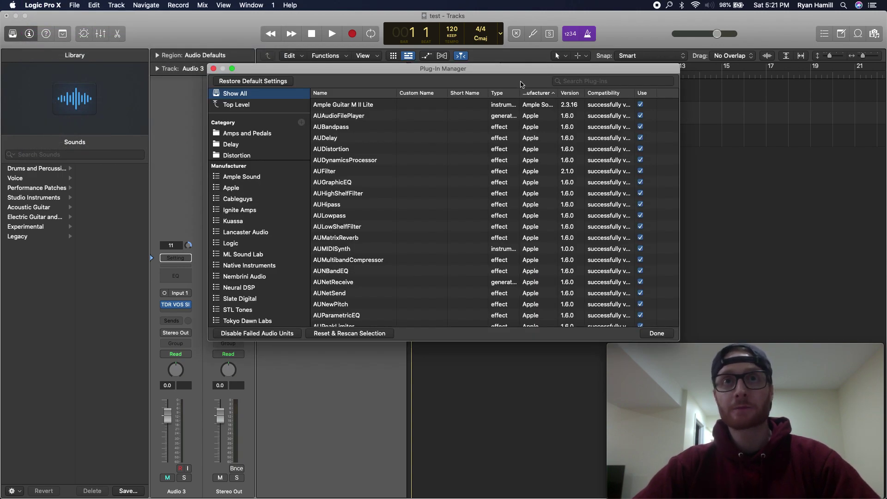
{"action": "left_click_drag", "start_coordinate": [495, 68], "coordinate": [476, 53]}
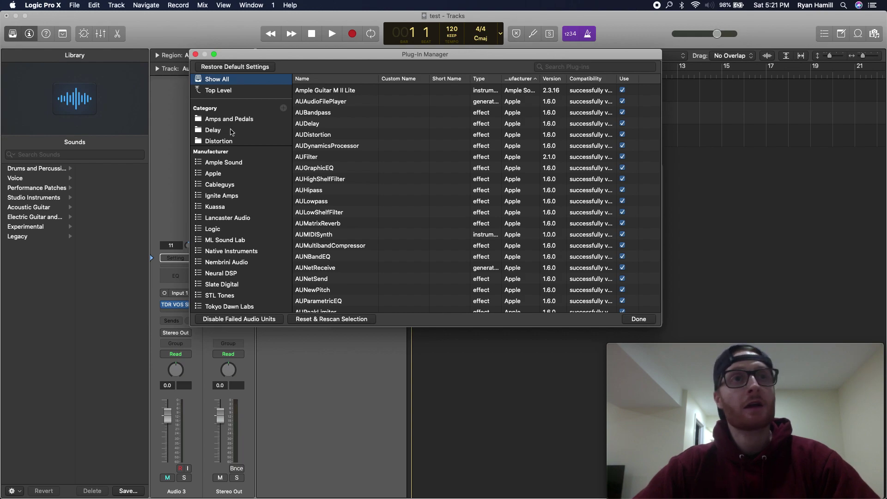
{"action": "scroll", "coordinate": [232, 132], "scroll_direction": "down", "scroll_amount": 5}
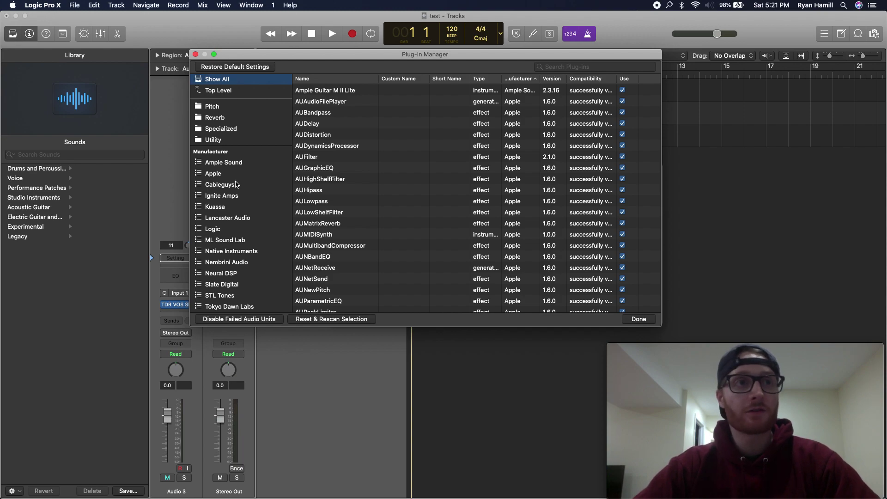
{"action": "scroll", "coordinate": [237, 184], "scroll_direction": "down", "scroll_amount": 1}
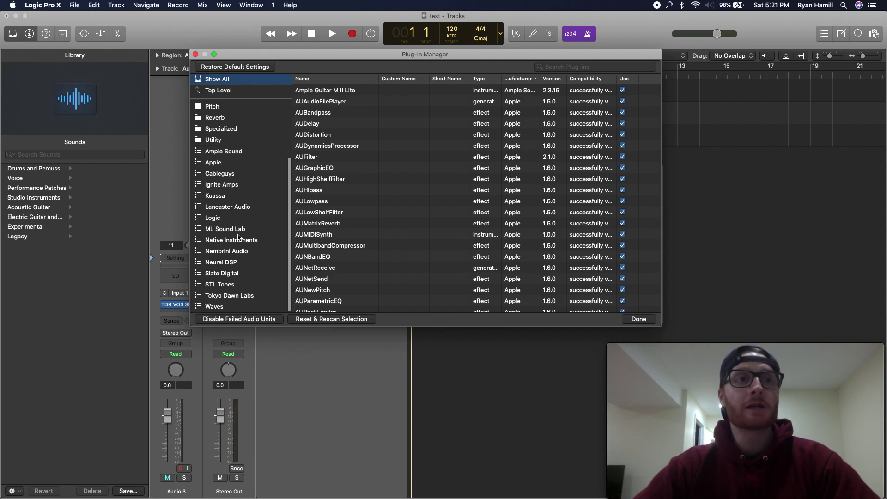
{"action": "left_click", "coordinate": [230, 295]}
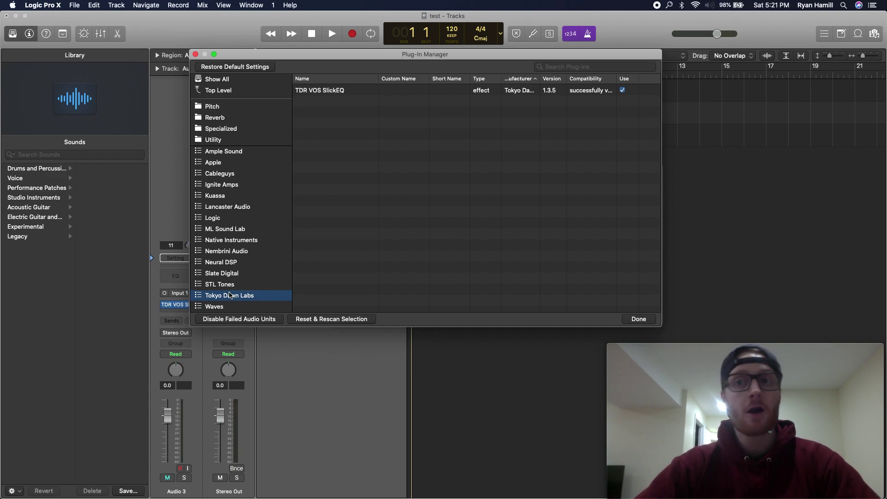
Step: Select the TDR VOS SlickEQ 1.3.5 row in the Plug-in Manager
{"action": "left_click", "coordinate": [324, 94]}
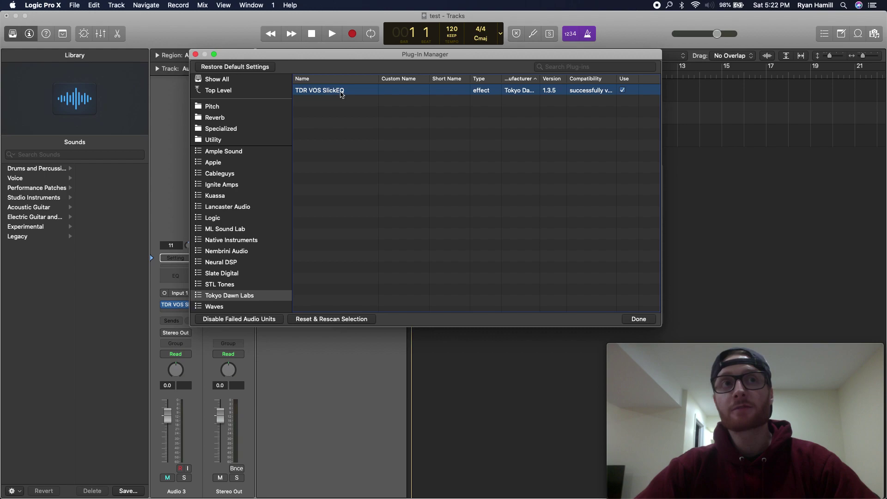
{"action": "scroll", "coordinate": [226, 171], "scroll_direction": "up", "scroll_amount": 1}
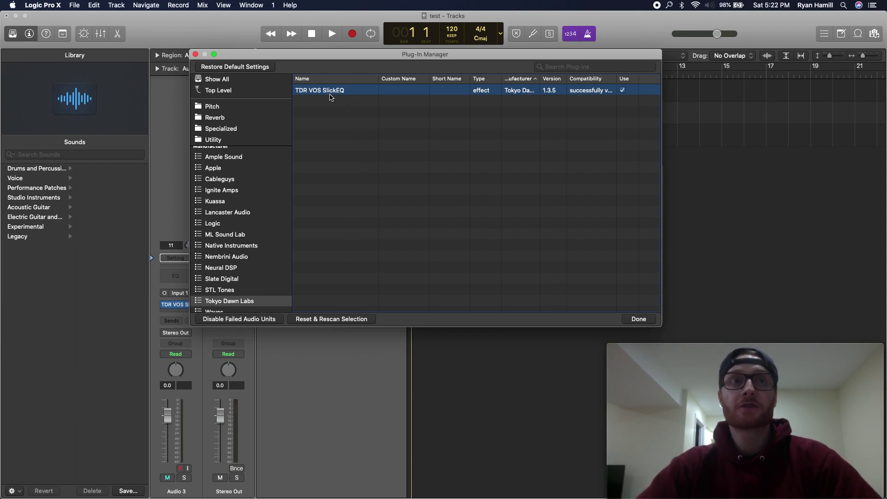
Step: Reset and rescan the selected TDR VOS SlickEQ plug-in
{"action": "left_click", "coordinate": [330, 319]}
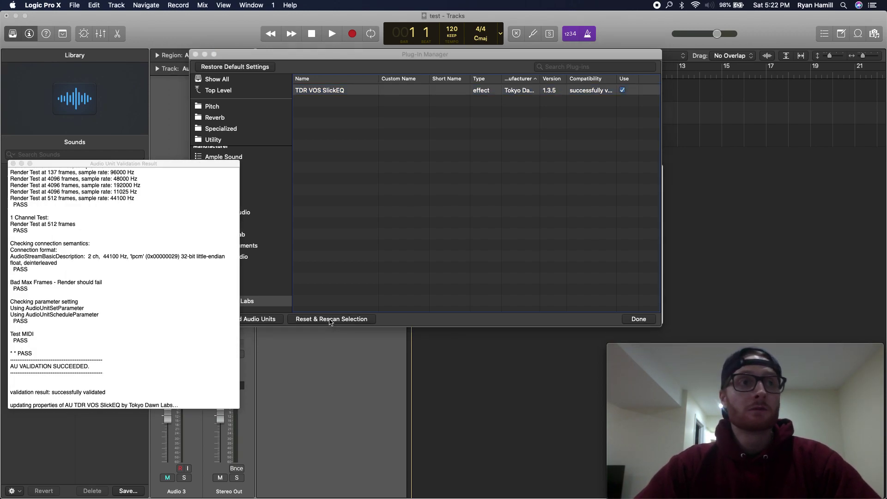
{"action": "scroll", "coordinate": [139, 208], "scroll_direction": "down", "scroll_amount": 1}
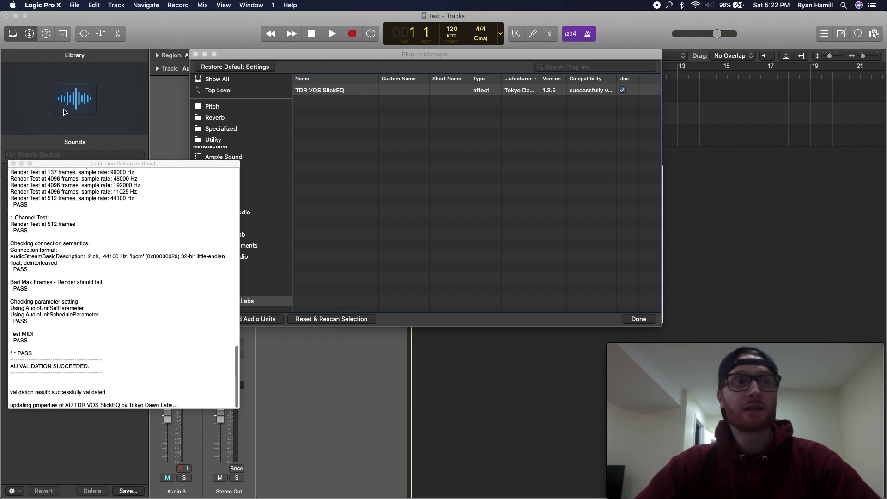
{"action": "scroll", "coordinate": [63, 245], "scroll_direction": "up", "scroll_amount": 15}
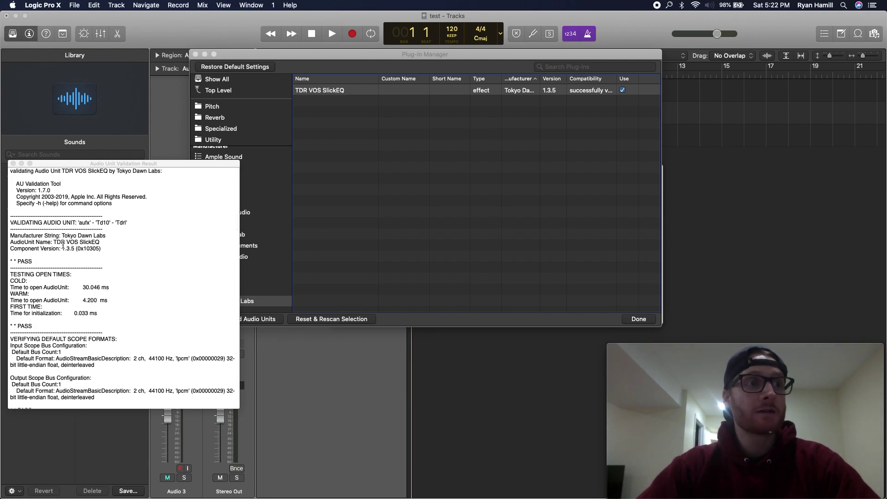
Step: Check the PASS lines and AU VALIDATION SUCCEEDED result, then close the validation report
{"action": "triple_click", "coordinate": [24, 260]}
{"action": "left_click", "coordinate": [24, 259]}
{"action": "triple_click", "coordinate": [24, 260]}
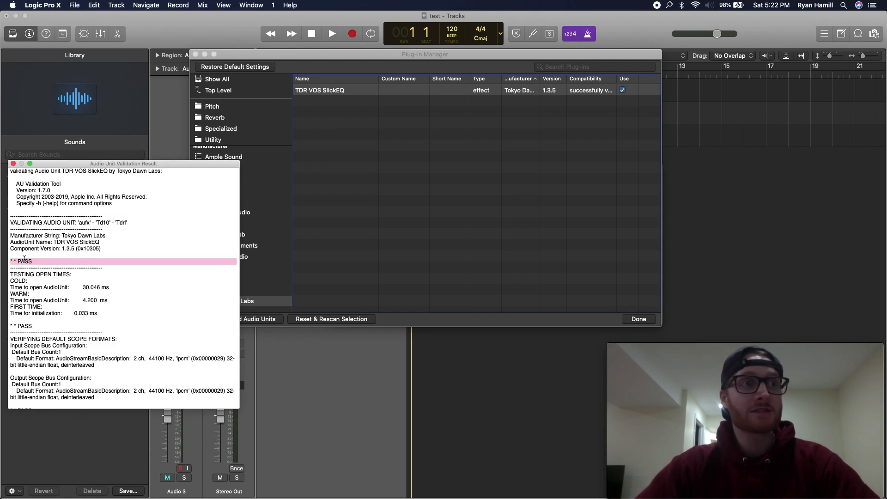
{"action": "scroll", "coordinate": [24, 260], "scroll_direction": "down", "scroll_amount": 15}
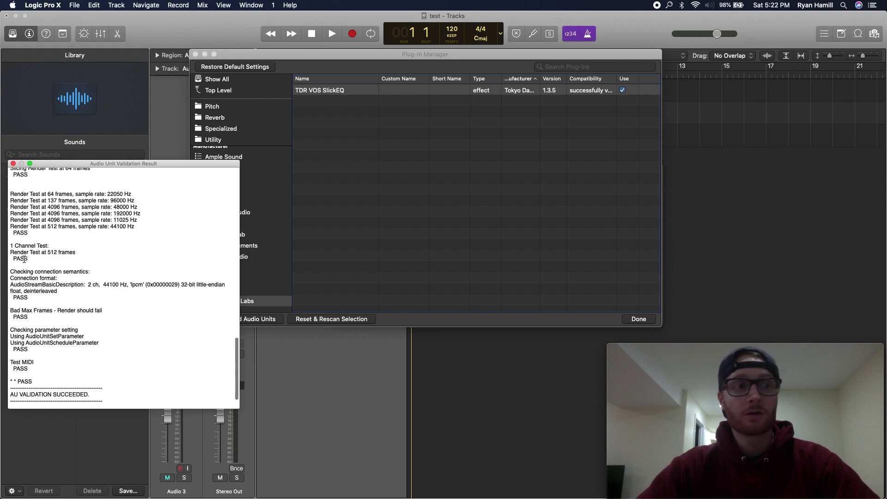
{"action": "triple_click", "coordinate": [45, 395]}
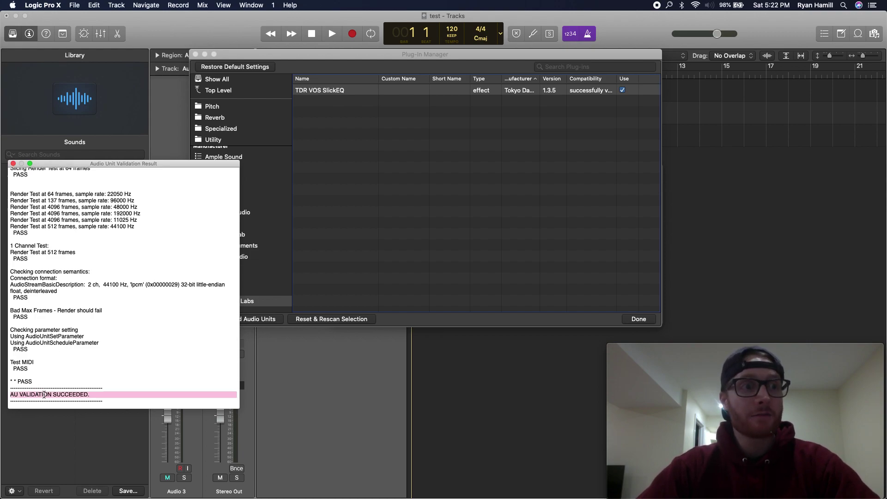
{"action": "left_click", "coordinate": [13, 164]}
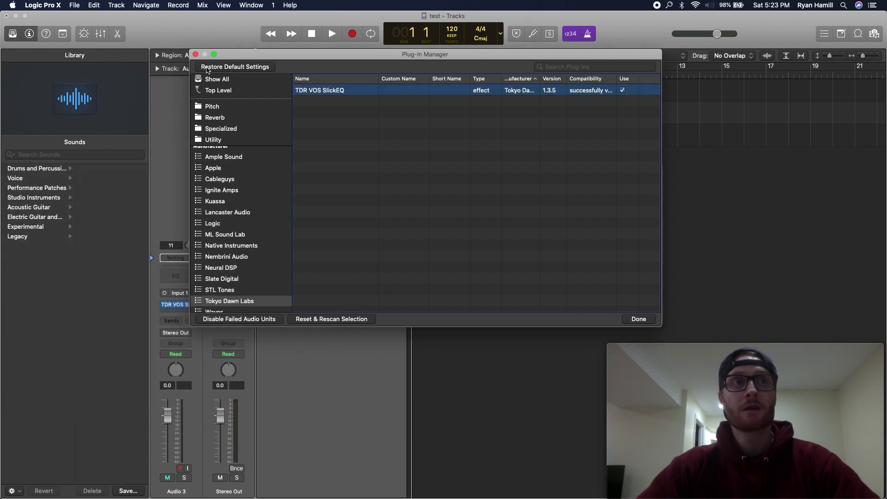
Step: Close the Plug-In Manager, select the first Spin Cycle track and start playback
{"action": "left_click", "coordinate": [195, 55]}
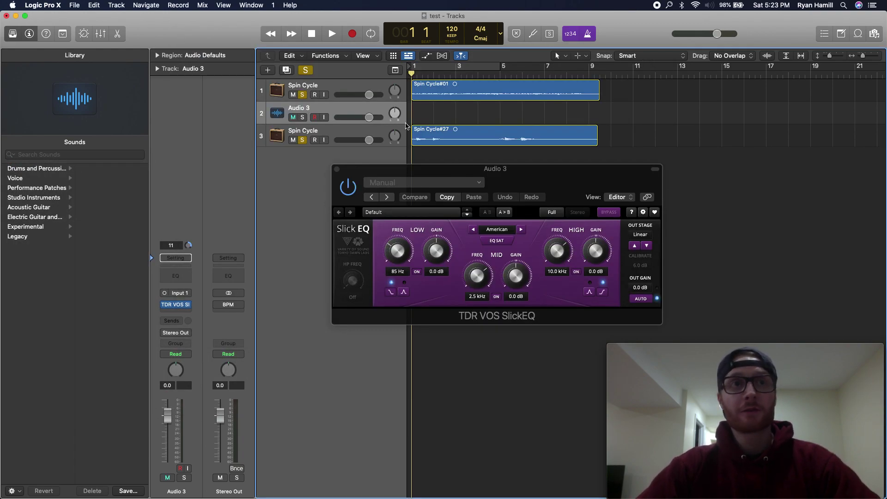
{"action": "left_click", "coordinate": [340, 86]}
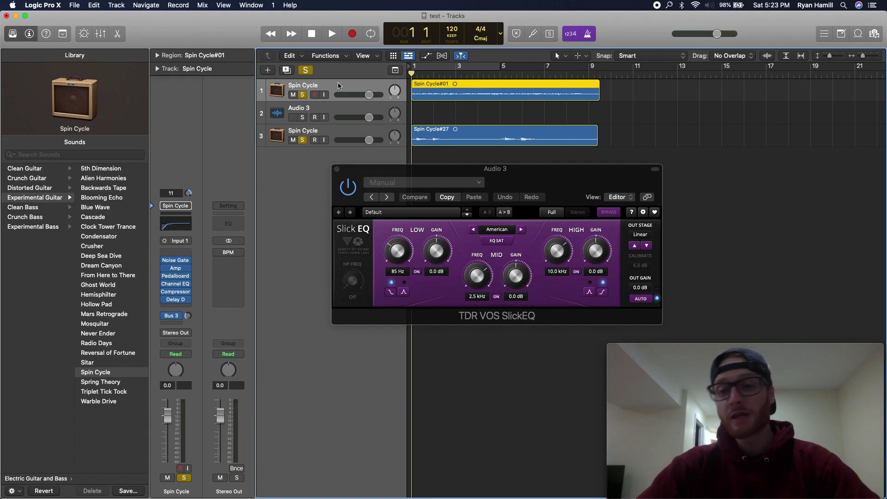
{"action": "key", "text": "space"}
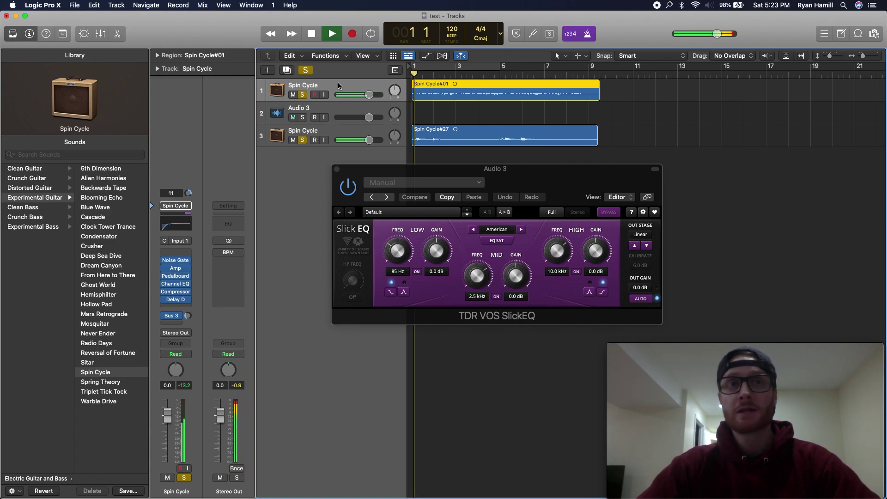
Step: Shift the SlickEQ window slightly right, stop playback around bar 3, and select Audio 3
{"action": "left_click", "coordinate": [500, 173]}
{"action": "left_click_drag", "start_coordinate": [500, 173], "coordinate": [549, 177]}
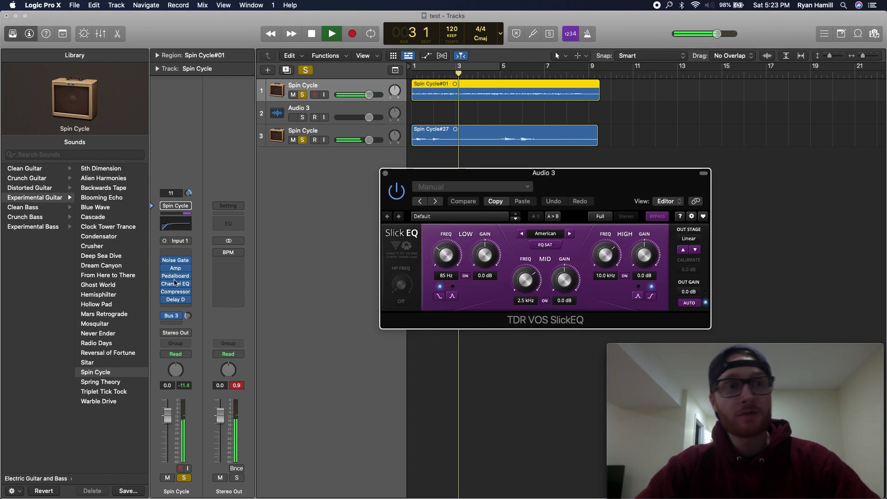
{"action": "key", "text": "space"}
{"action": "left_click", "coordinate": [333, 111]}
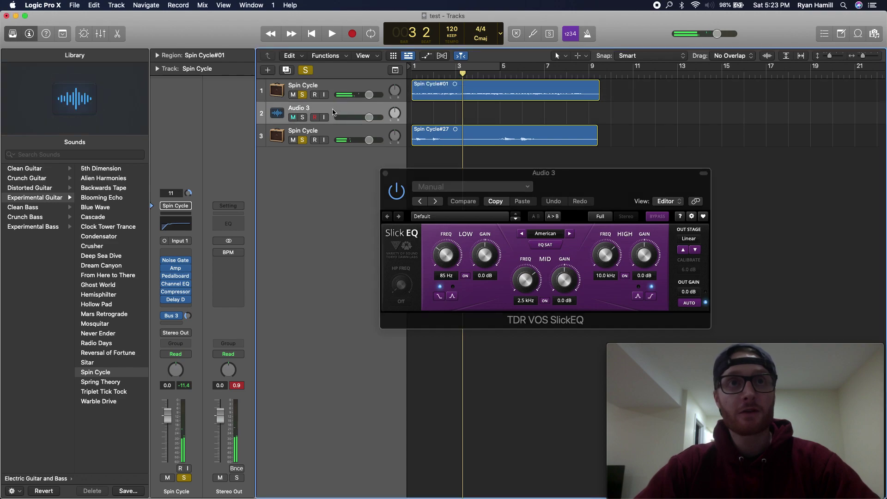